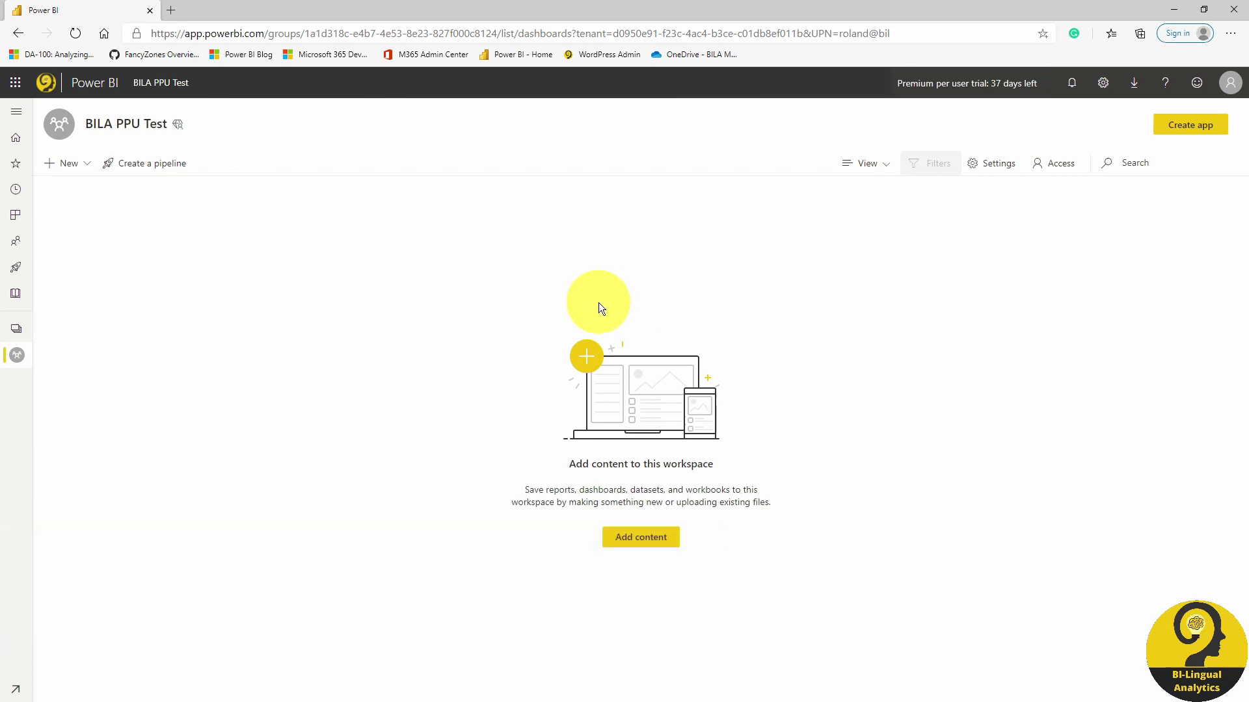
- Create a new deployment pipeline named 'BILA PPU Testing'
click(133, 163)
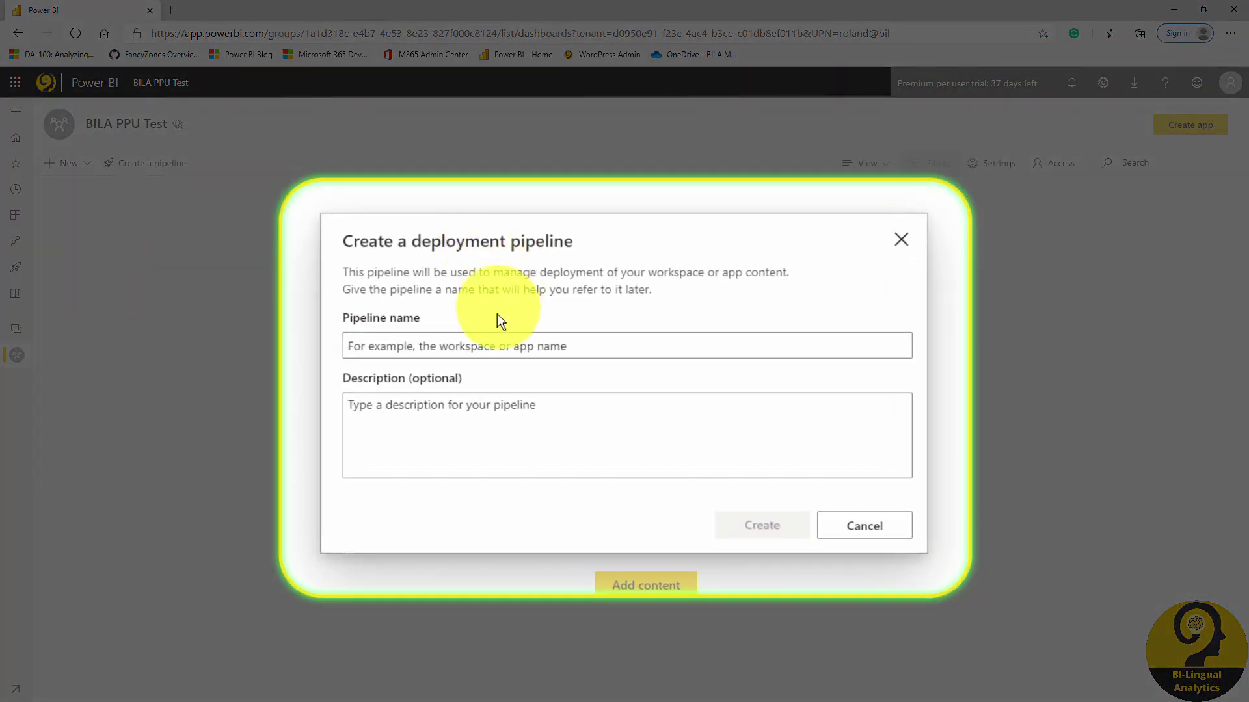
click(491, 348)
text(BILA PPU Test)
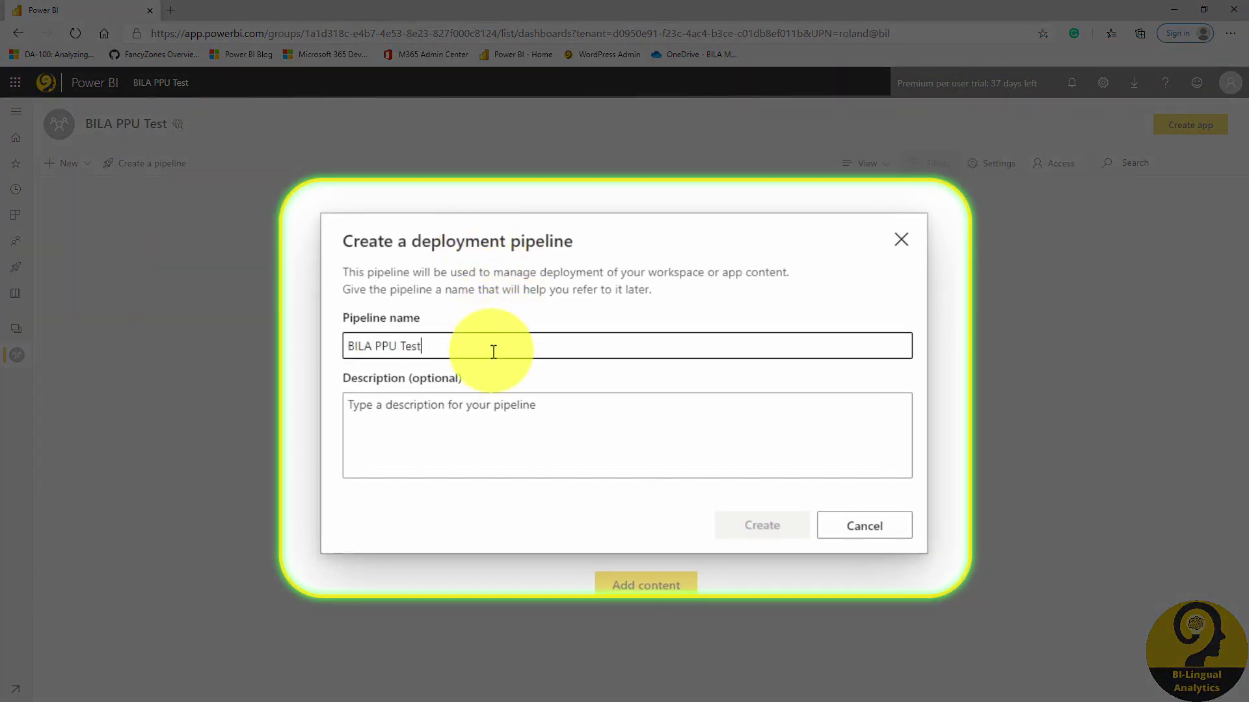
text(ing)
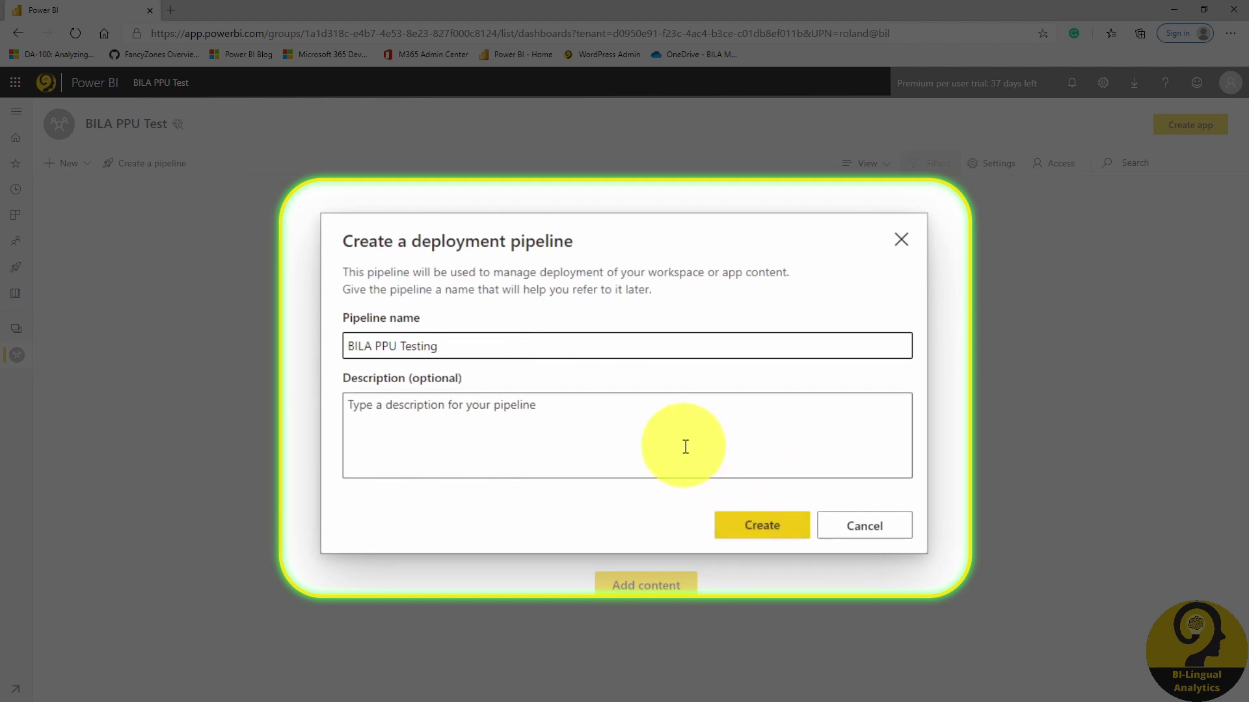
click(762, 525)
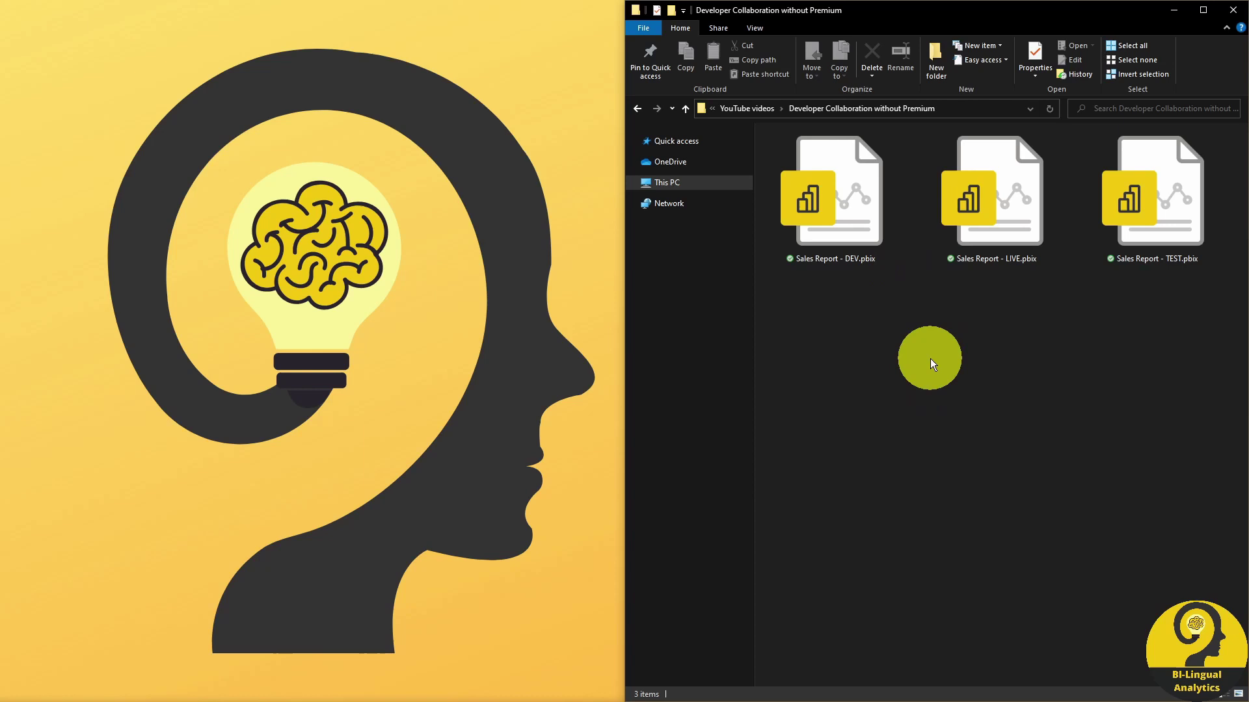
- Open Sales Report - DEV.pbix from the Developer Collaboration without Premium folder
double_click(838, 197)
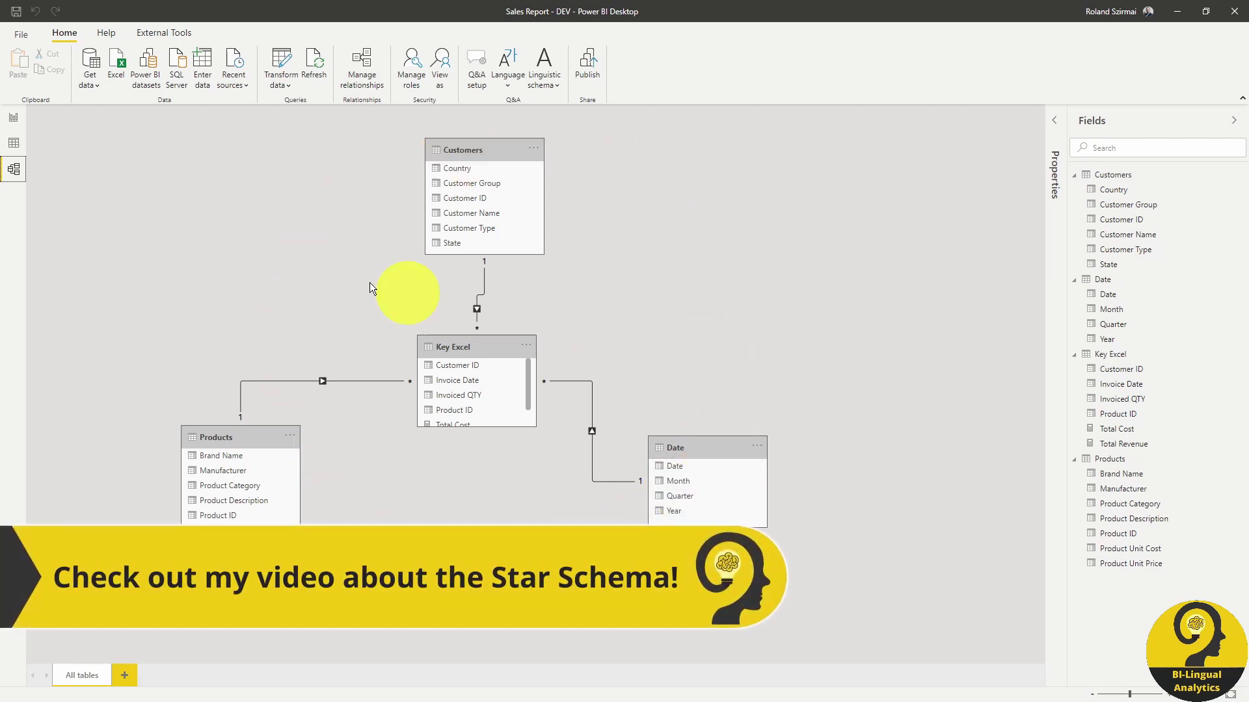
- Switch from the model diagram to the Report view
click(14, 117)
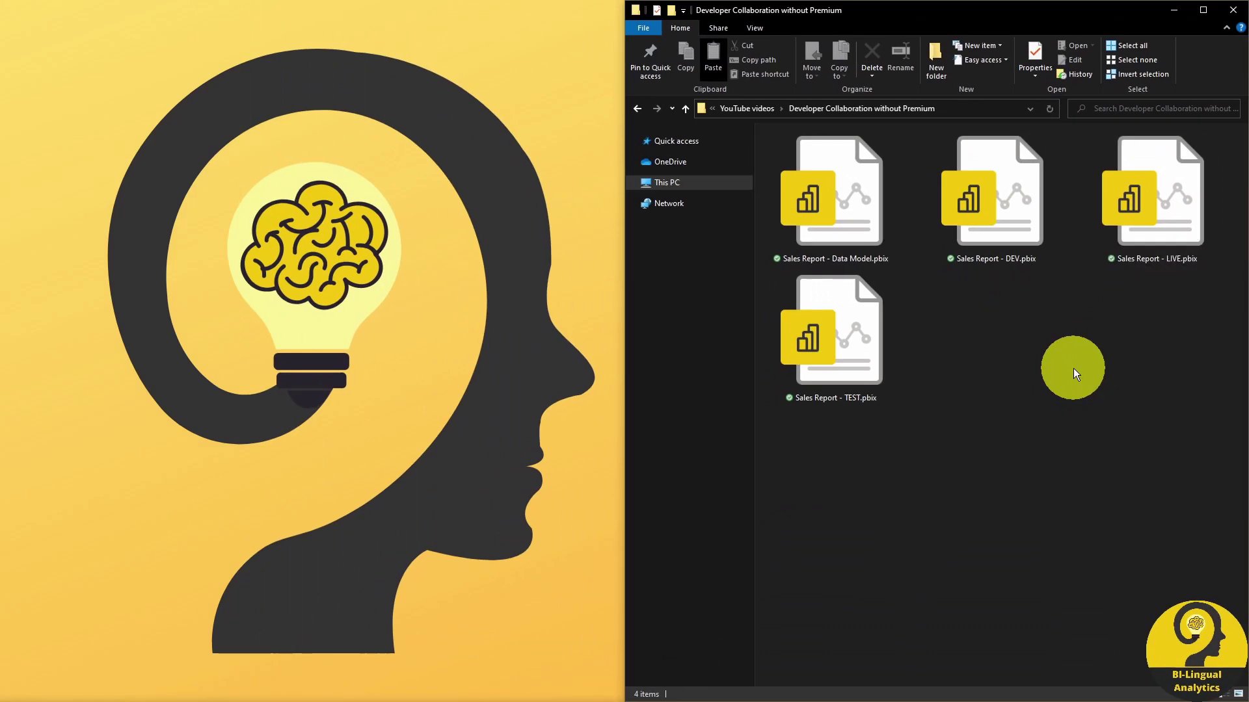
- Open Sales Report - Data Model.pbix in Power BI Desktop
double_click(854, 216)
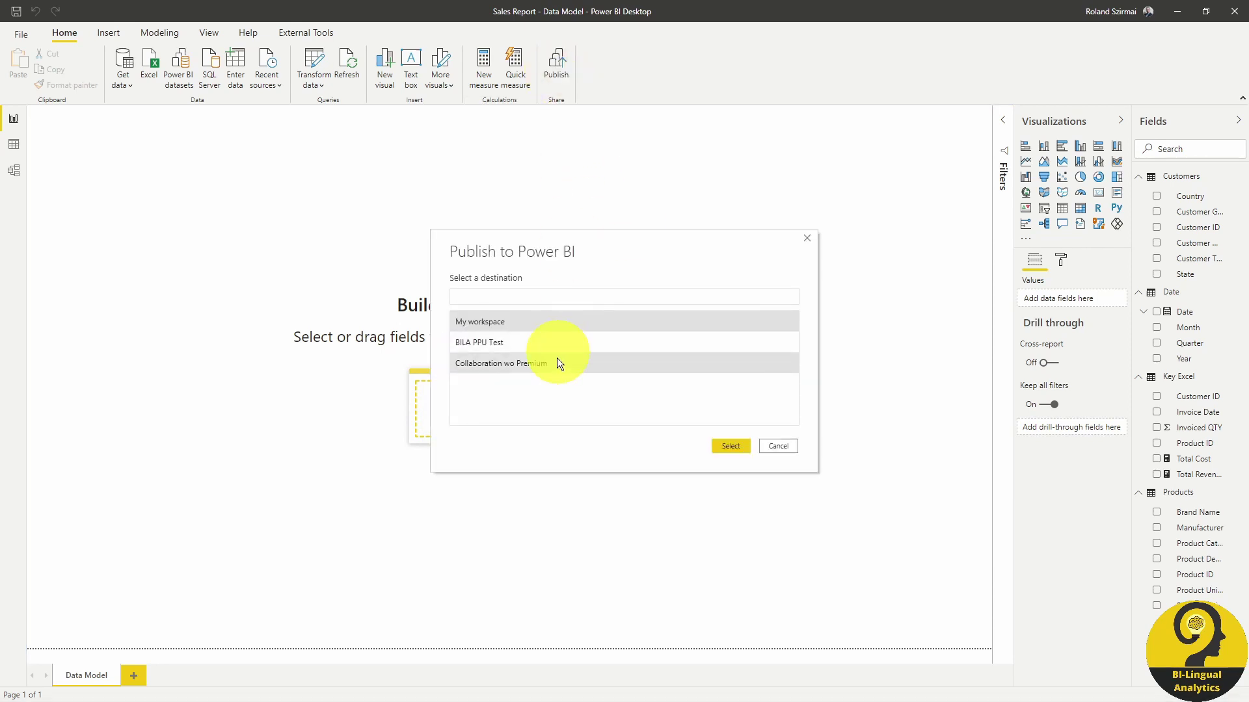
- Publish Sales Report - Data Model to the Collaboration wo Premium workspace and dismiss the success message
click(548, 363)
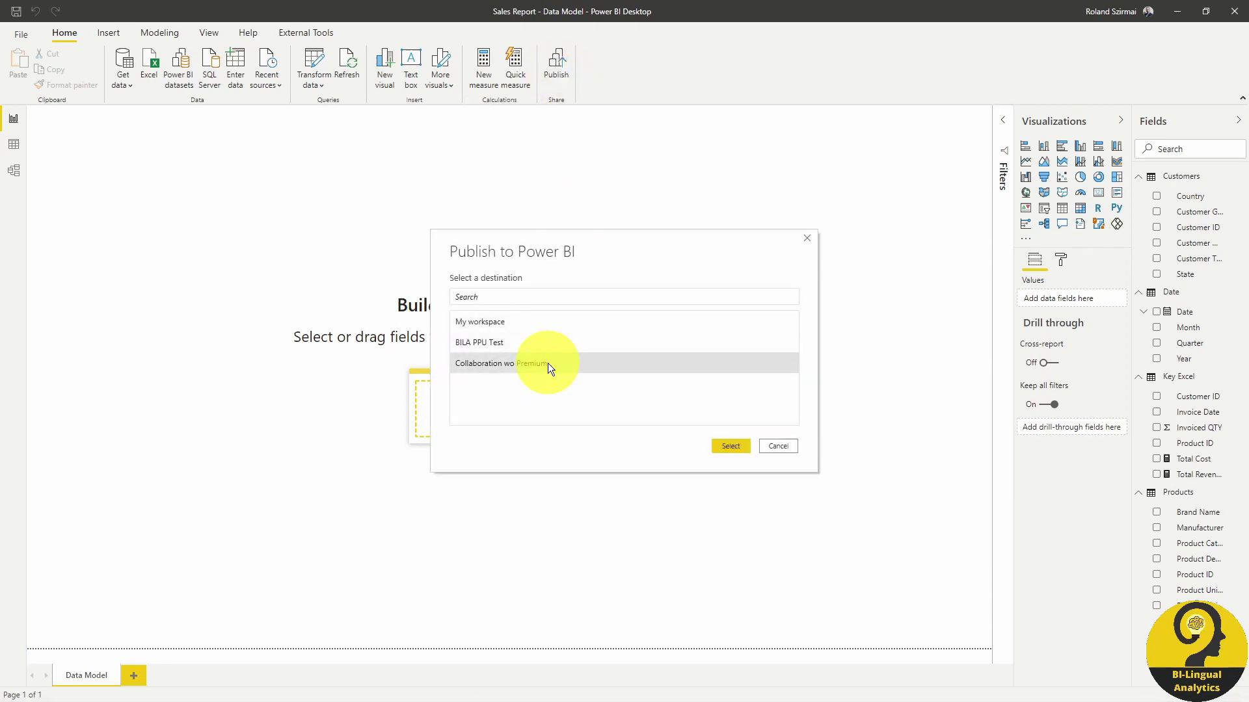
click(731, 446)
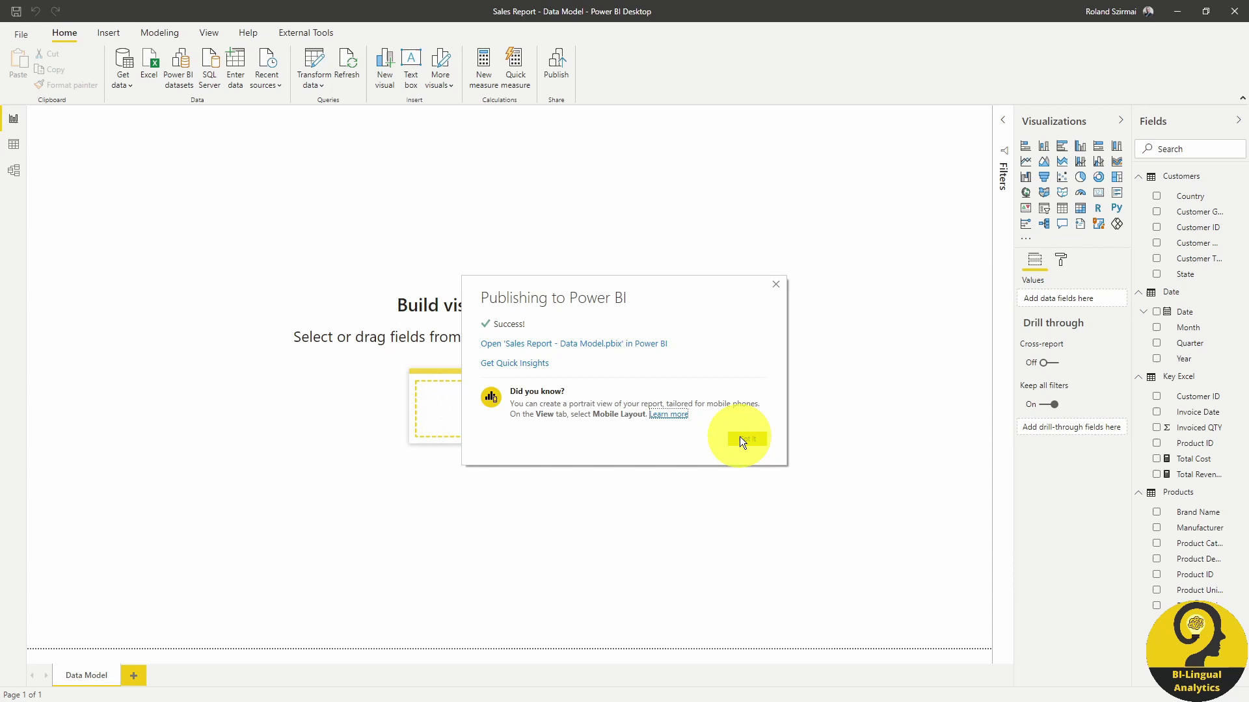
click(742, 440)
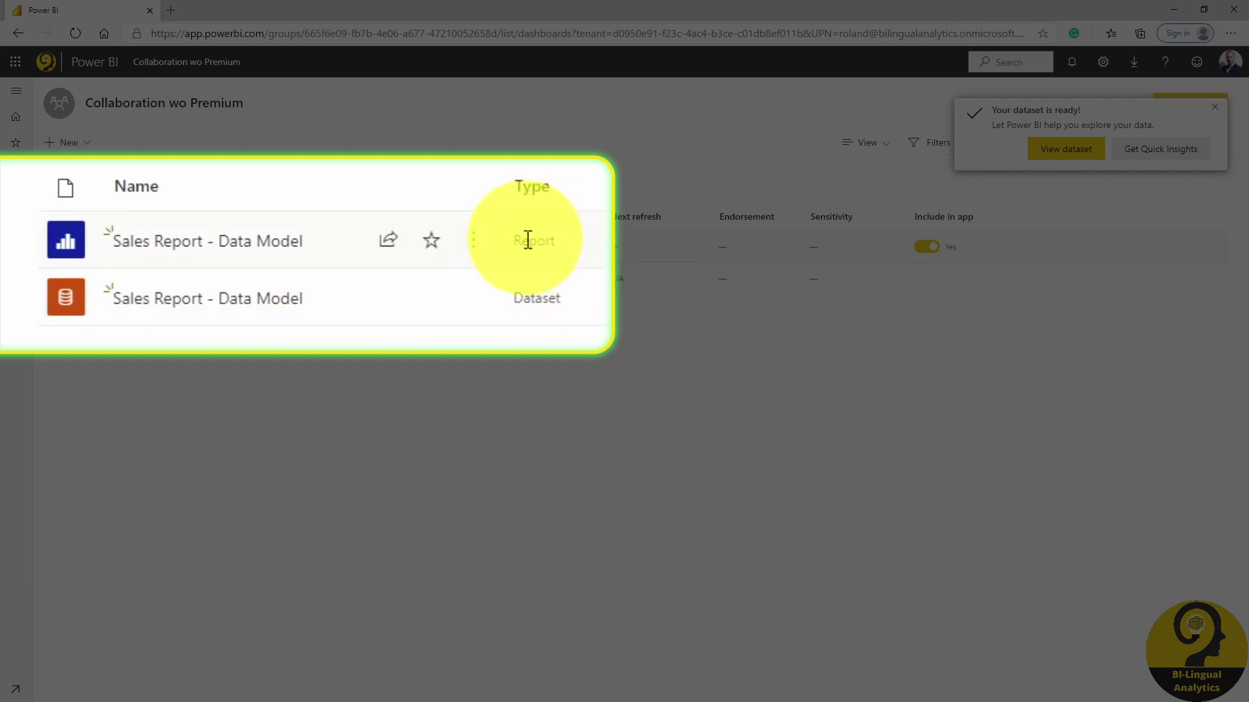
- Permanently delete the published Sales Report - Data Model report, keeping its dataset
click(473, 241)
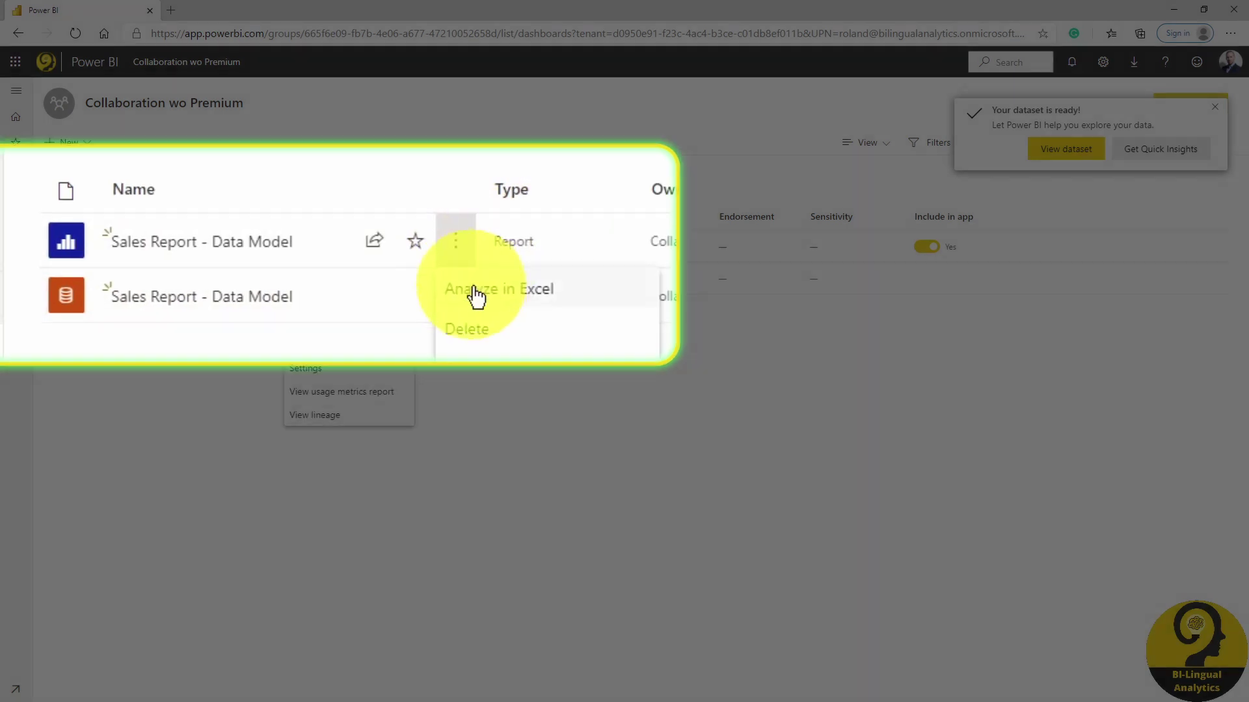
click(306, 298)
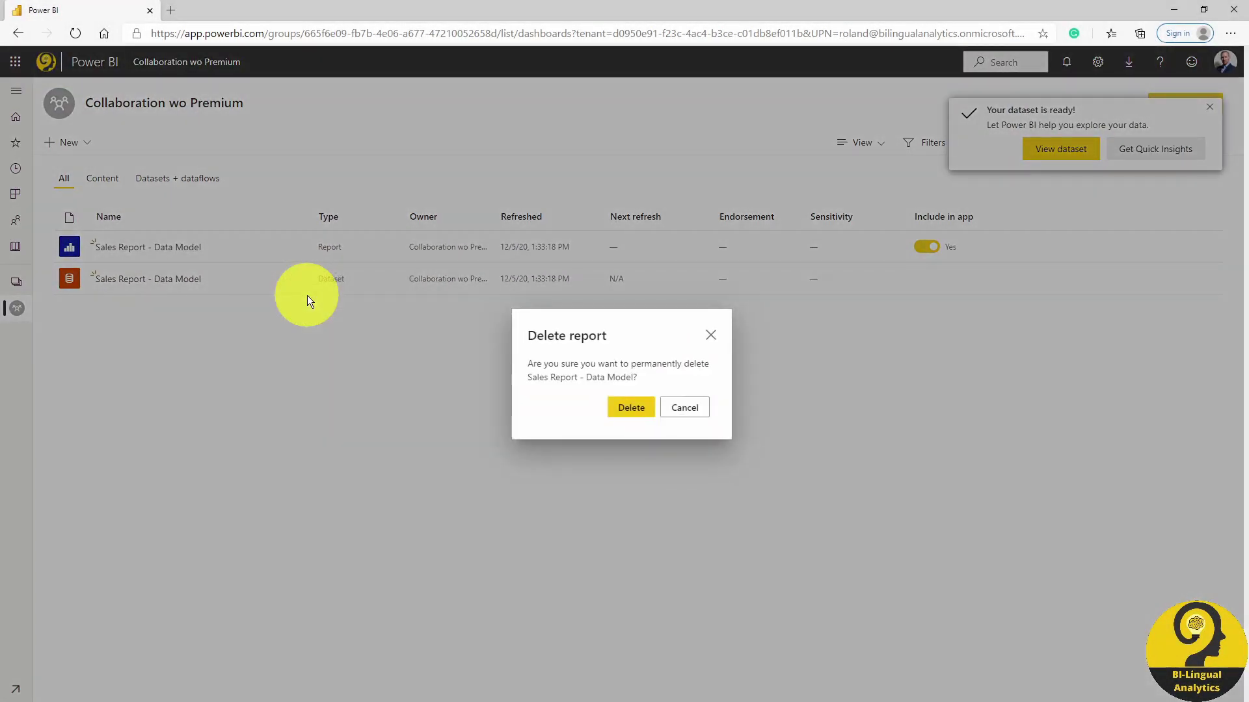
click(620, 407)
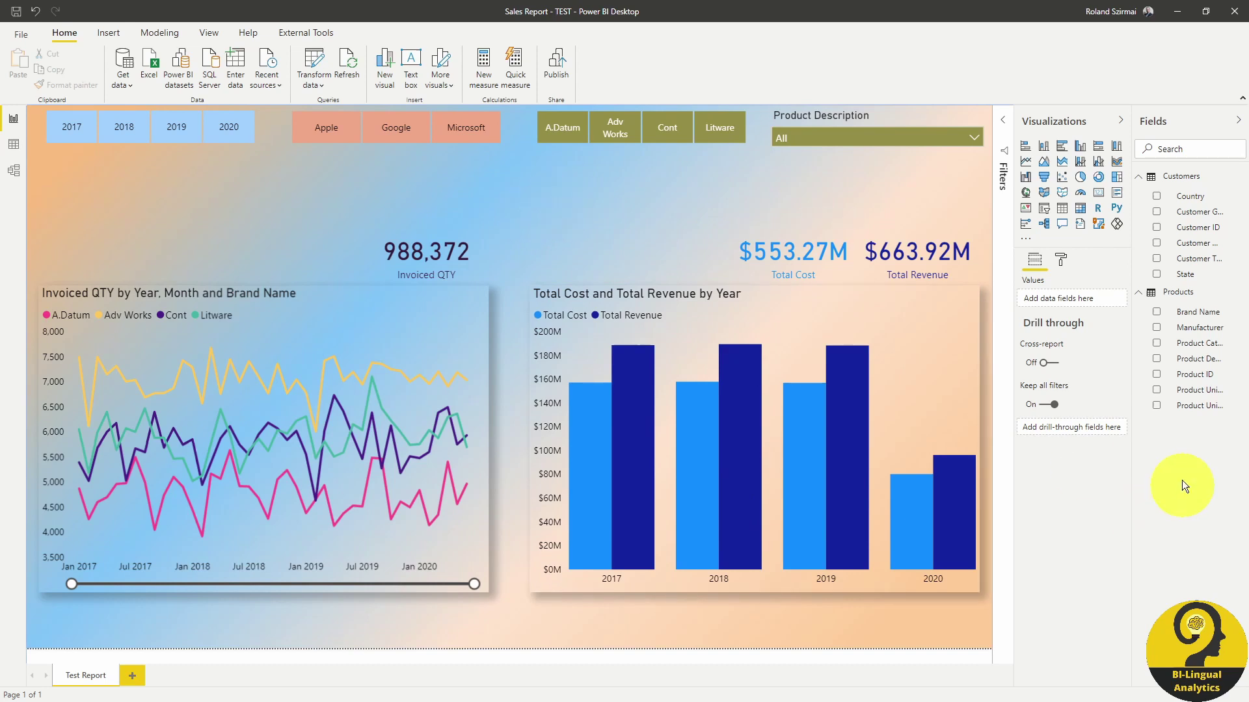
- Unhide all tables in the Fields pane and delete the Products table
right_click(1169, 441)
click(1158, 463)
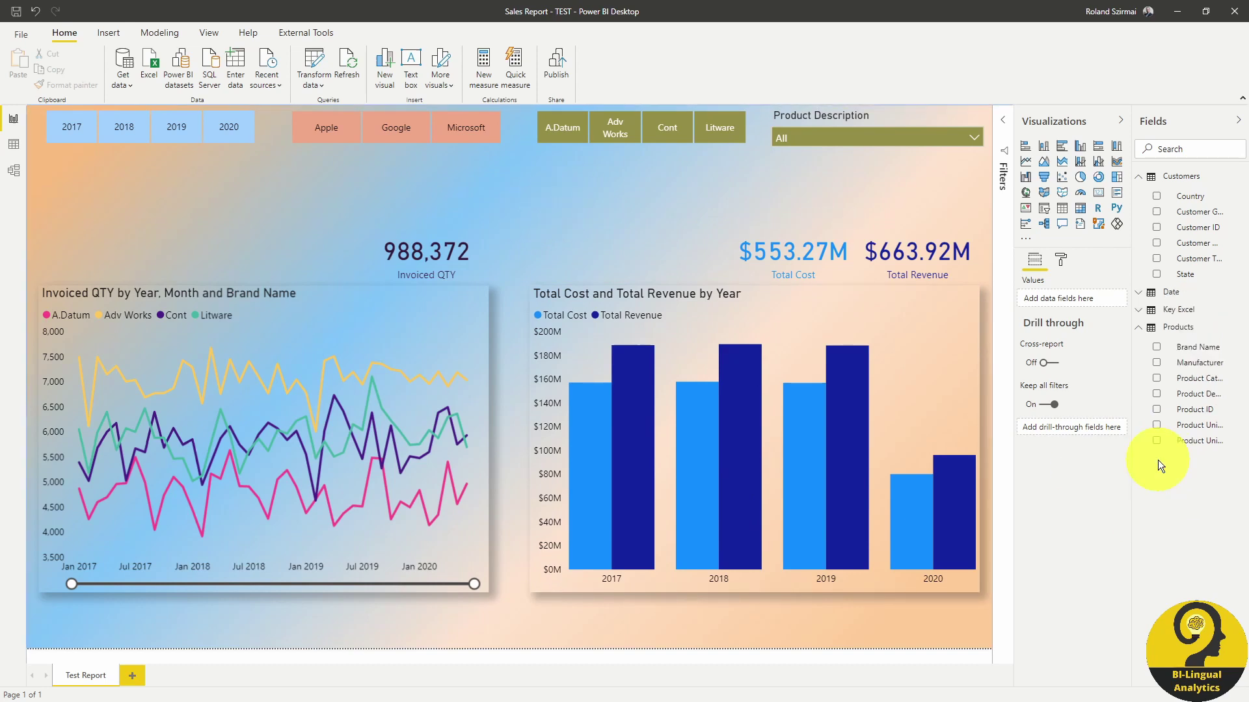
right_click(1237, 334)
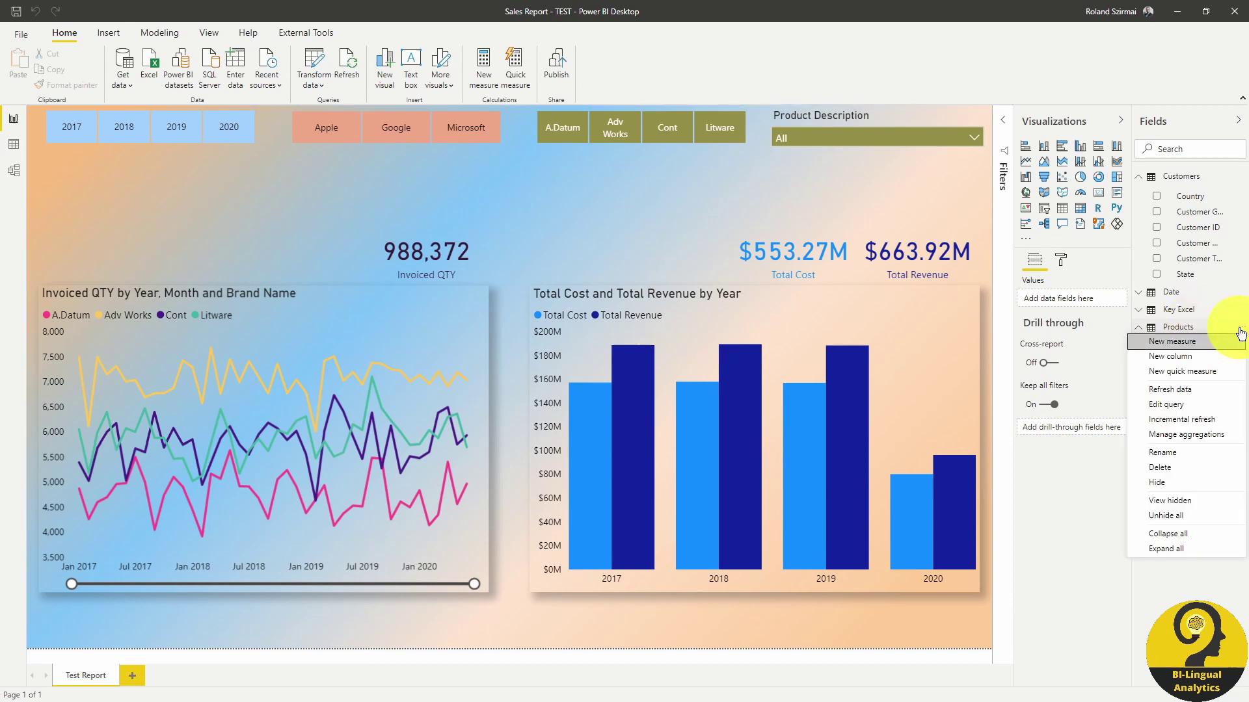
click(1192, 466)
click(687, 377)
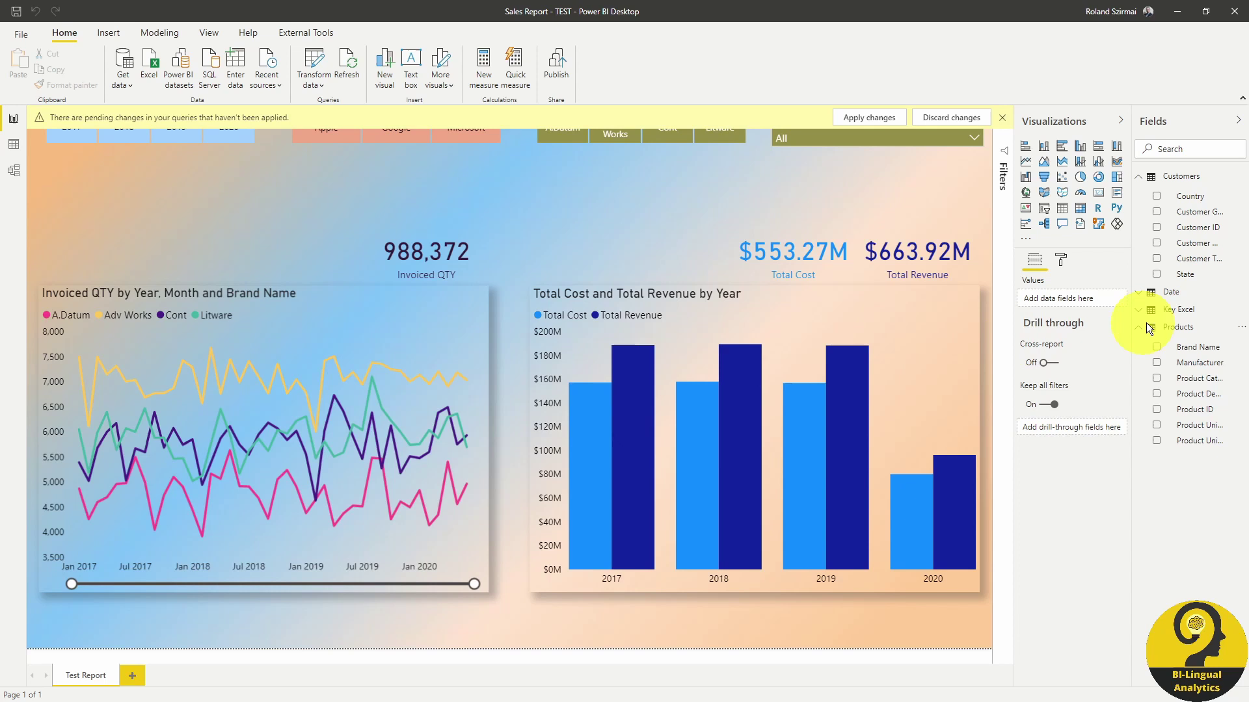
- Delete the Key Excel, Date and Customers tables from the model
right_click(1242, 316)
click(1185, 452)
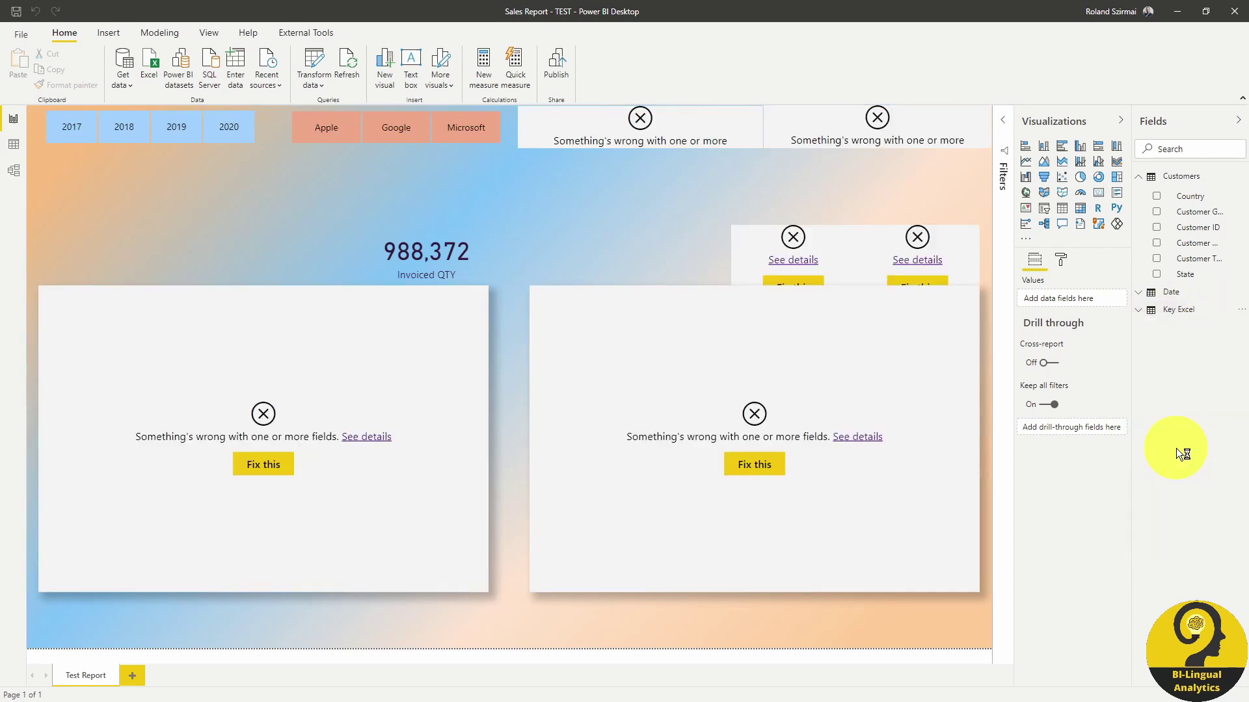
click(689, 372)
right_click(1238, 300)
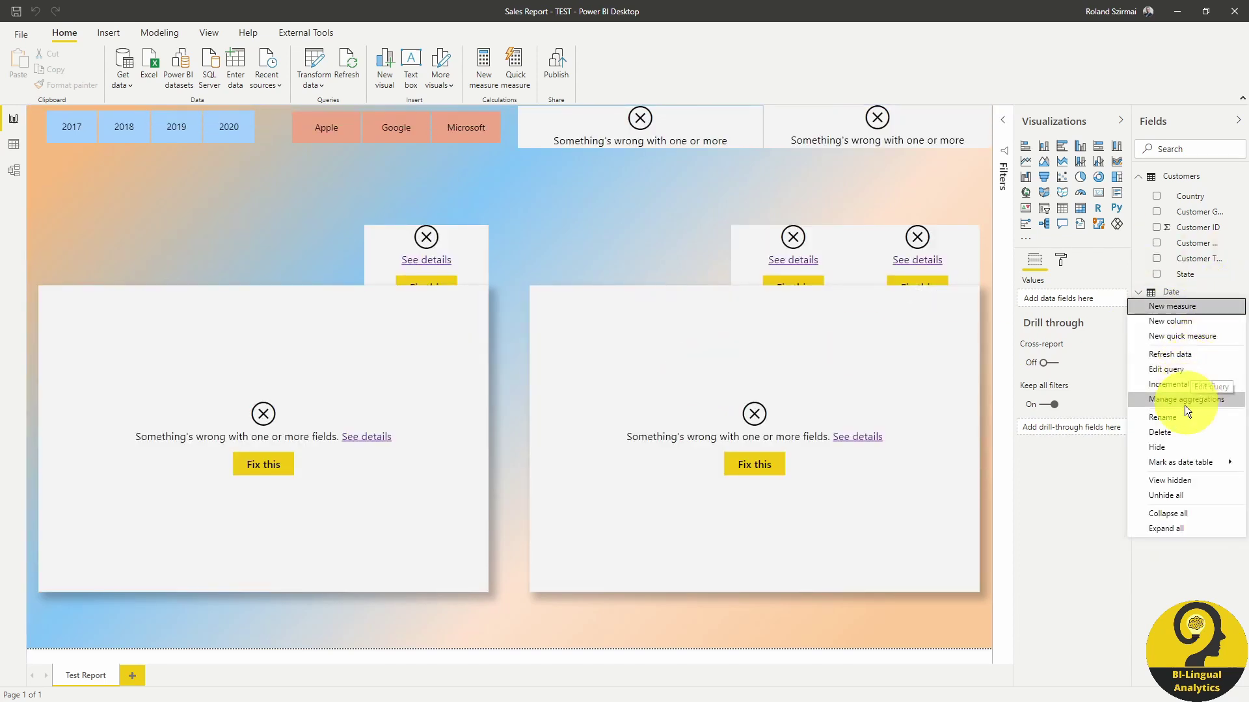
click(1185, 434)
click(730, 368)
right_click(1181, 176)
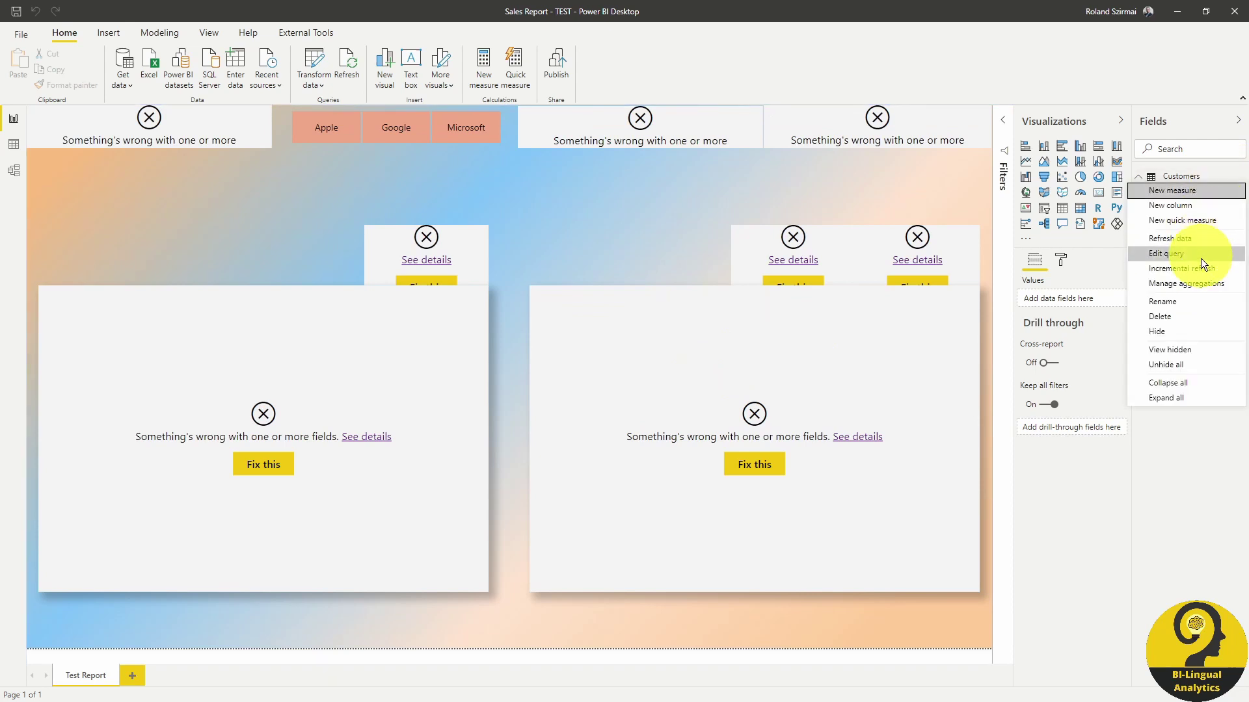
click(1185, 310)
click(688, 378)
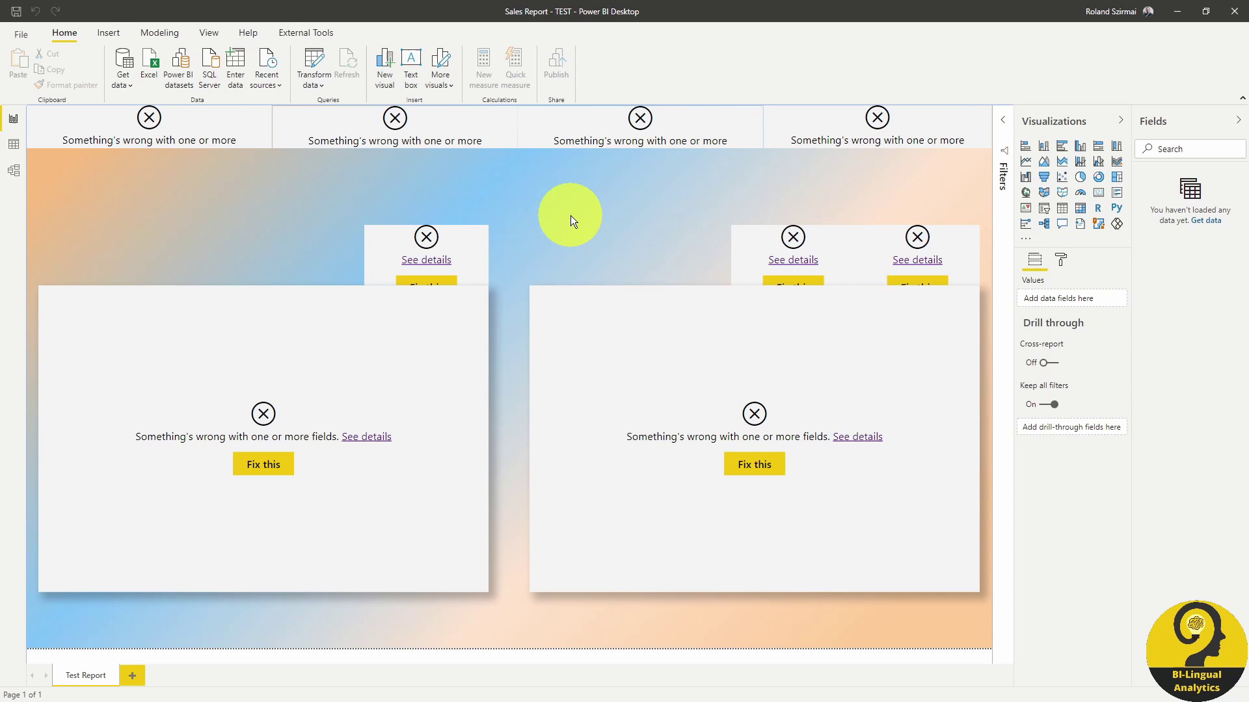
- Choose Get data > Power BI datasets and select the Sales Report - Data Model dataset
click(124, 84)
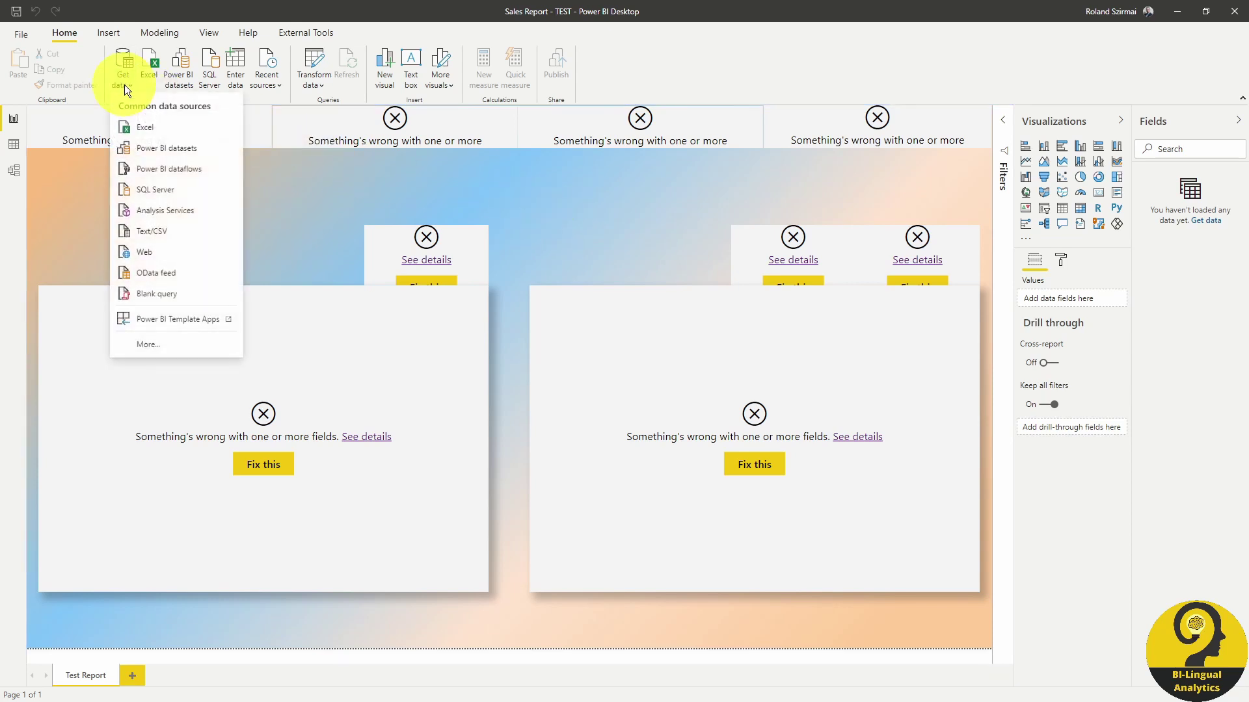
click(185, 151)
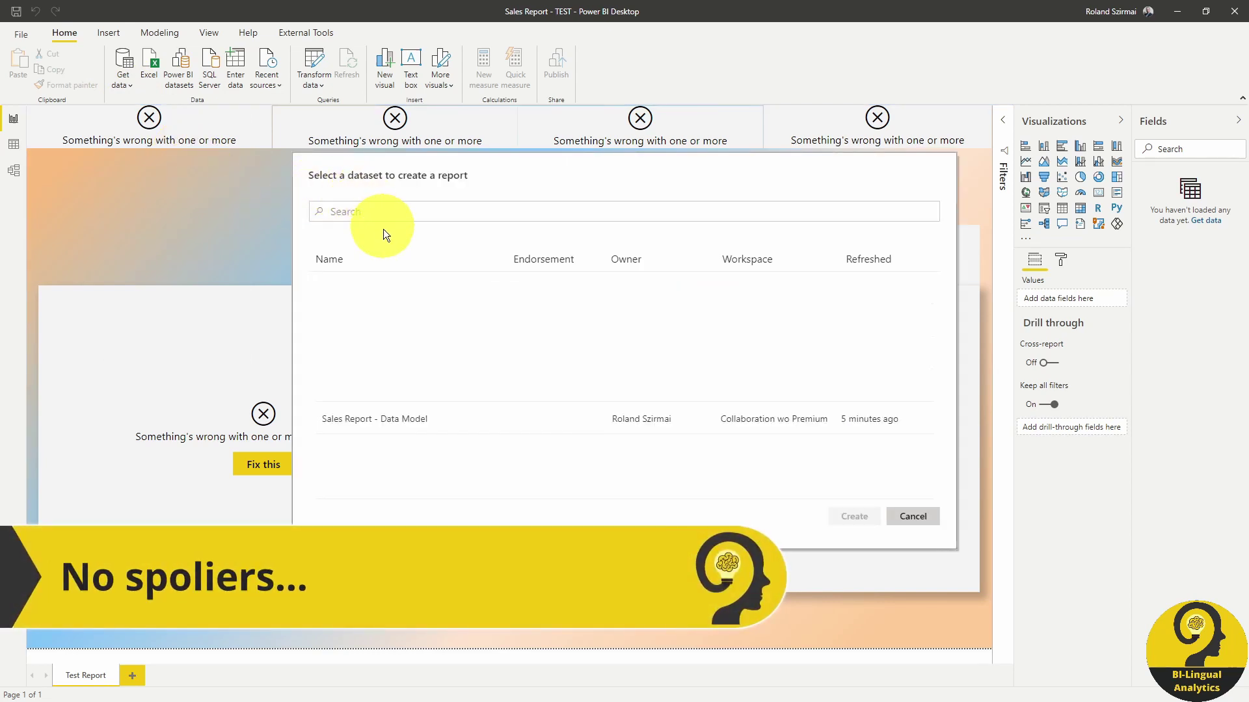
click(416, 418)
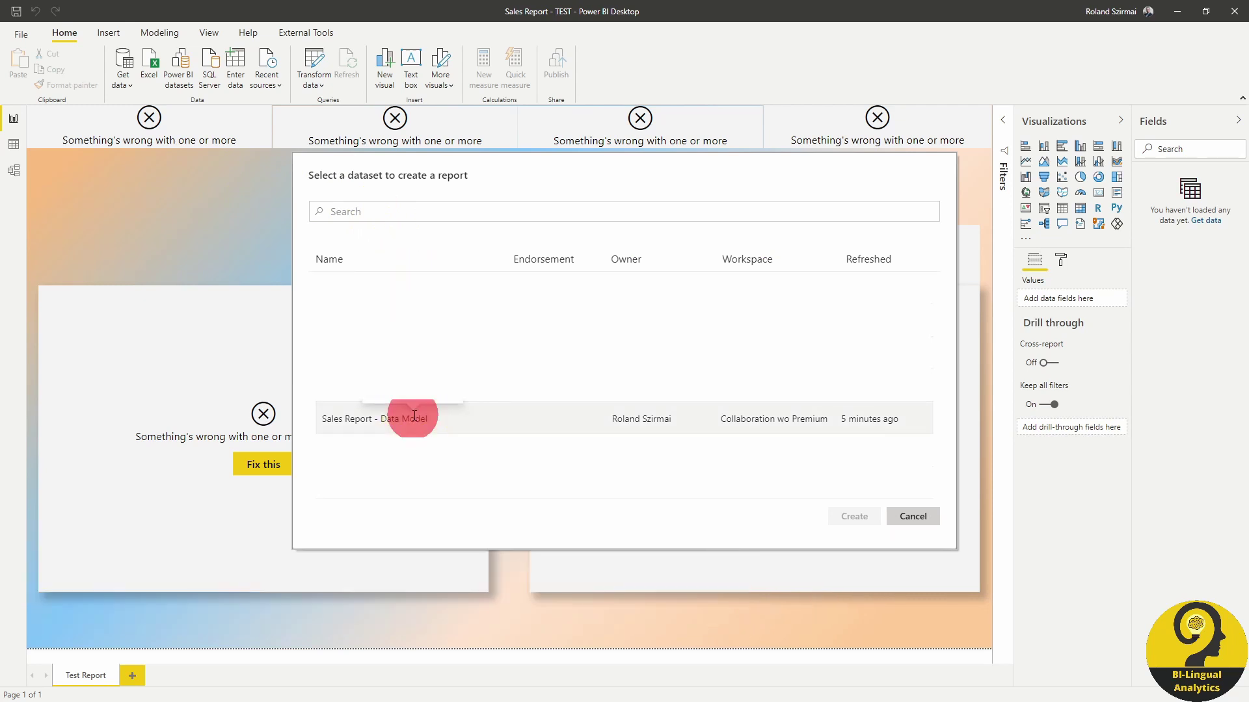
- Create the live connection to the Sales Report - Data Model dataset
click(855, 517)
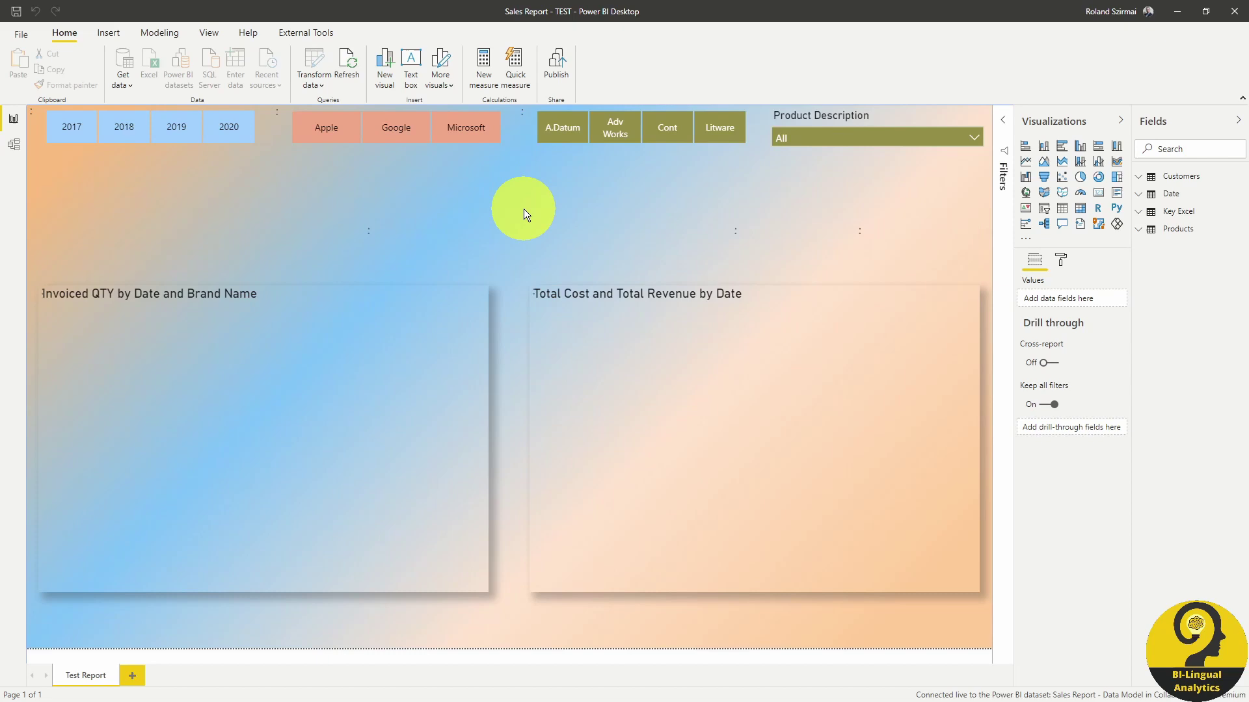